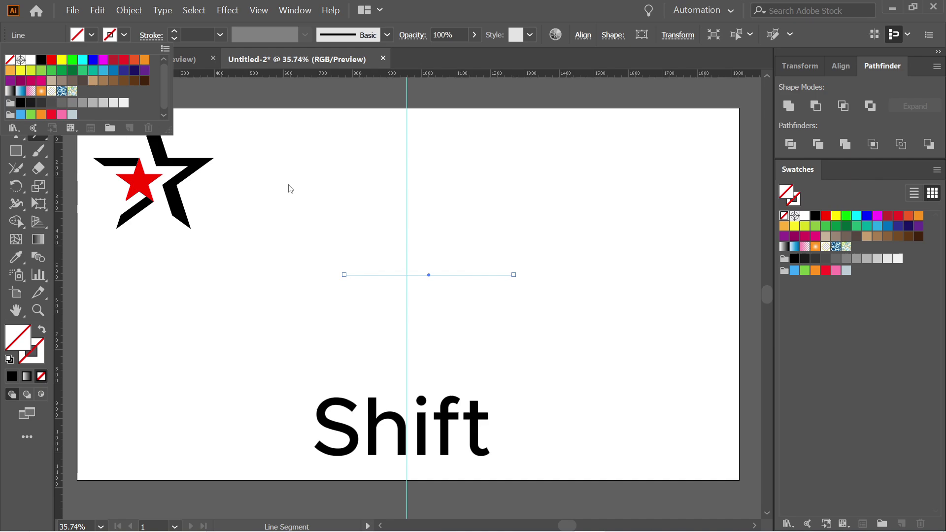
# Apply a black stroke to the horizontal line.
pyautogui.click(41, 59)
pyautogui.click(320, 206)
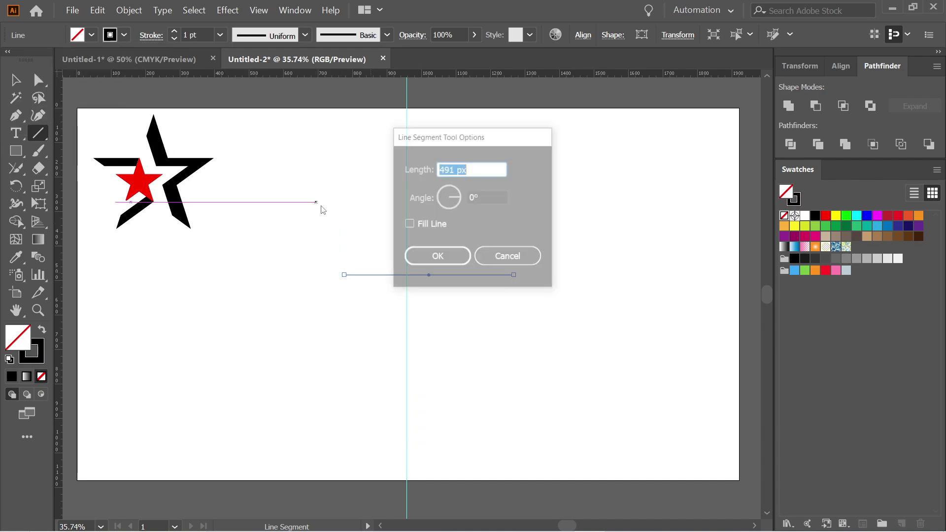
pyautogui.click(508, 255)
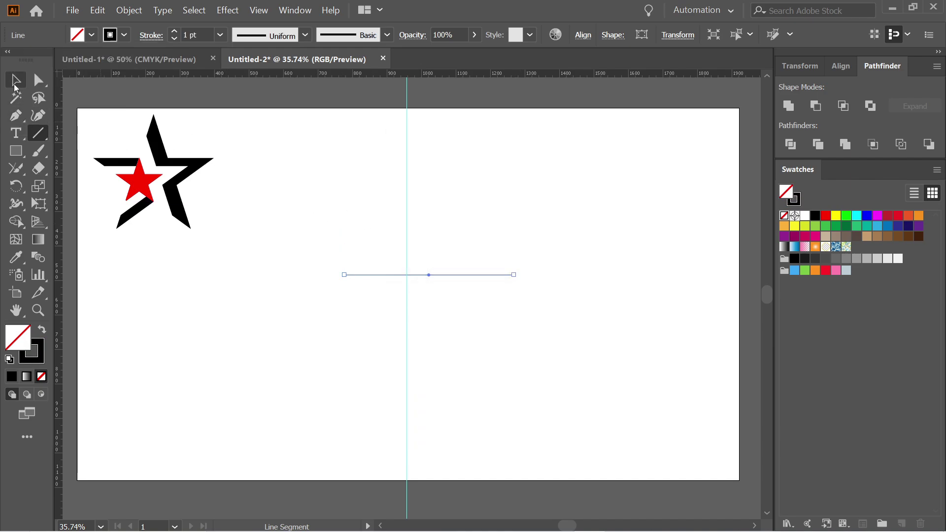
# Select the line together with the vertical guide and align them on their horizontal and vertical centres.
pyautogui.click(15, 87)
pyautogui.moveTo(359, 229); pyautogui.dragTo(492, 319)
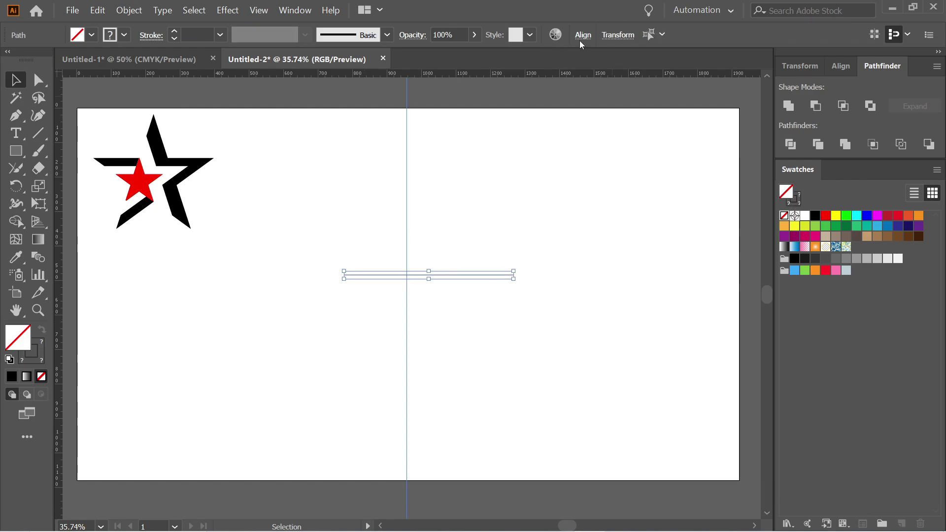
pyautogui.click(583, 39)
pyautogui.click(461, 77)
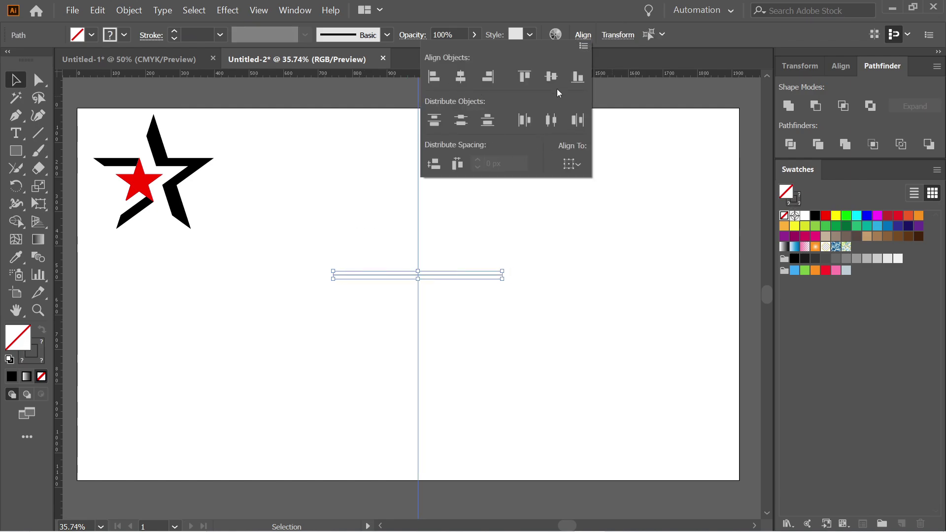
pyautogui.click(551, 76)
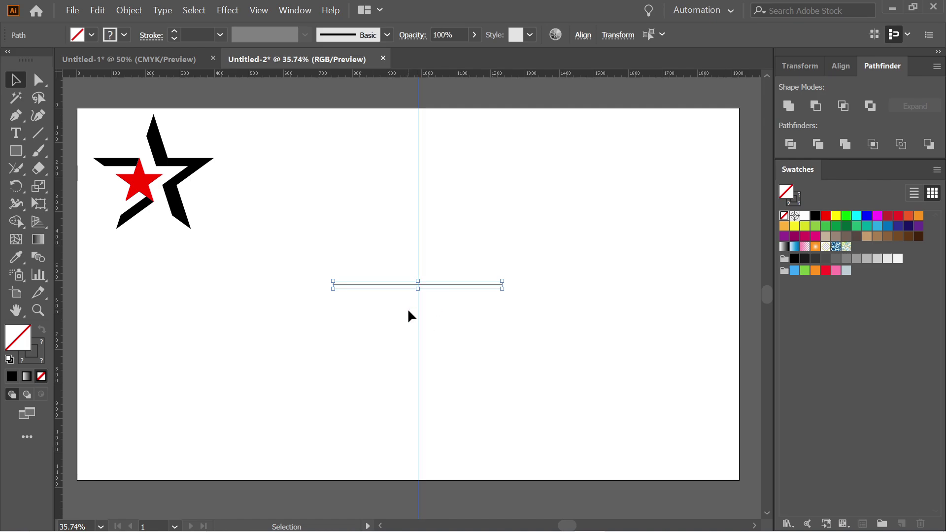
# Create a copy of the line rotated 72° about a point on the guide just below the line.
pyautogui.click(400, 283)
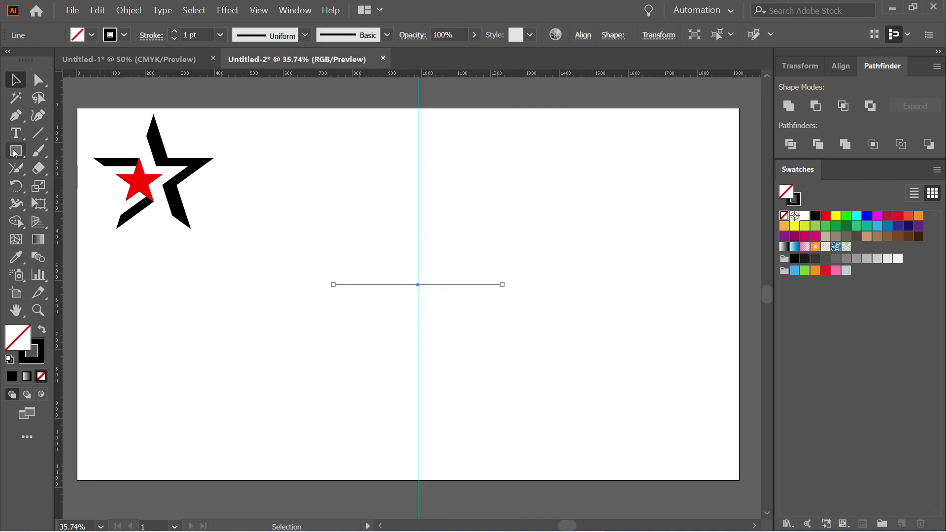
pyautogui.moveTo(16, 185); pyautogui.dragTo(55, 188)
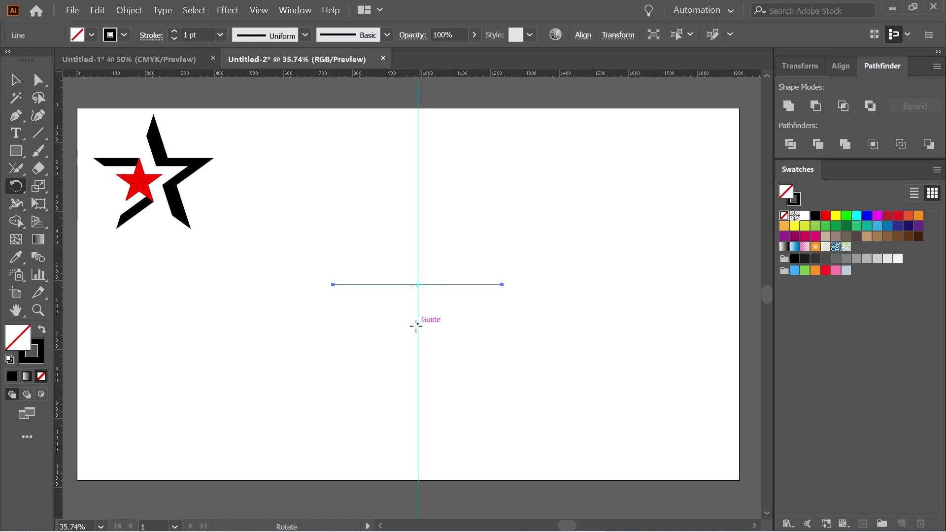
pyautogui.press('alt')
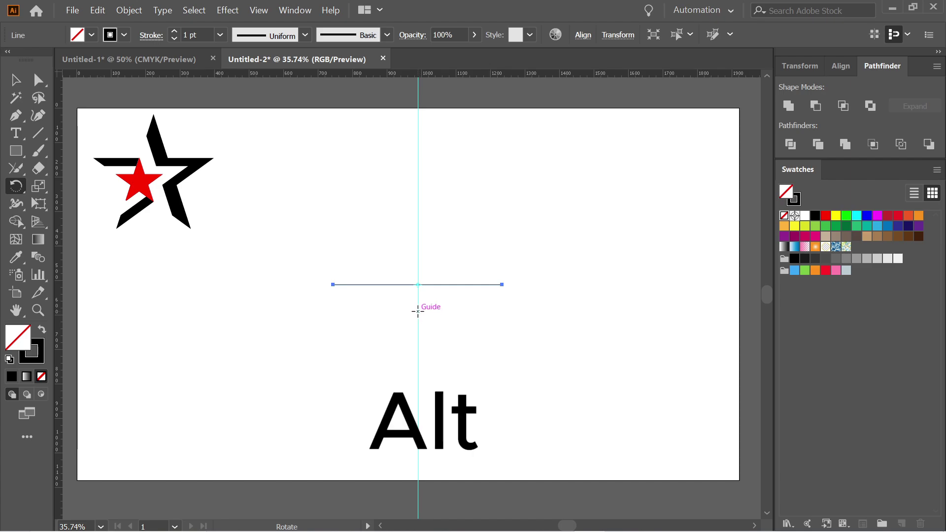
pyautogui.keyDown('alt'); pyautogui.click(418, 311); pyautogui.keyUp('alt')
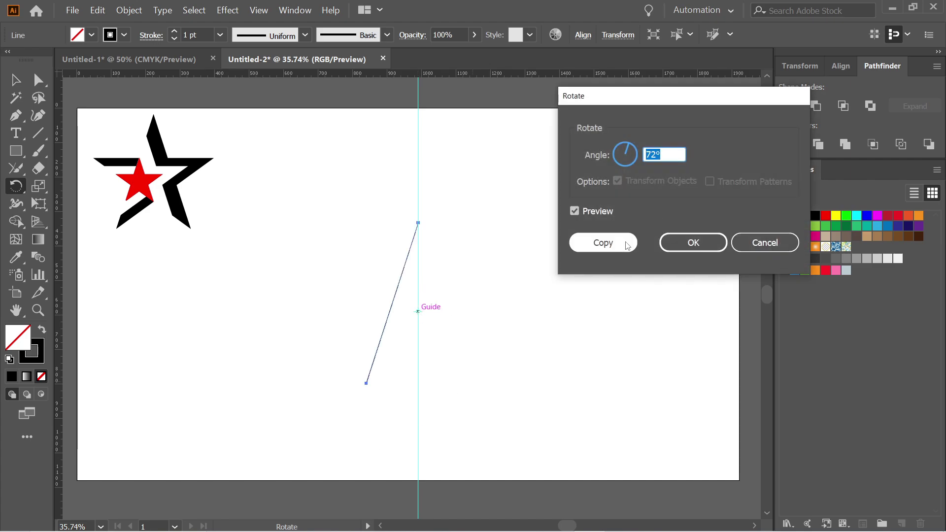
pyautogui.click(603, 242)
# Repeat the 72° rotated copy until five lines form a star, and undo the surplus copy.
pyautogui.hotkey('ctrl', 'd')
pyautogui.hotkey('ctrl', 'd')
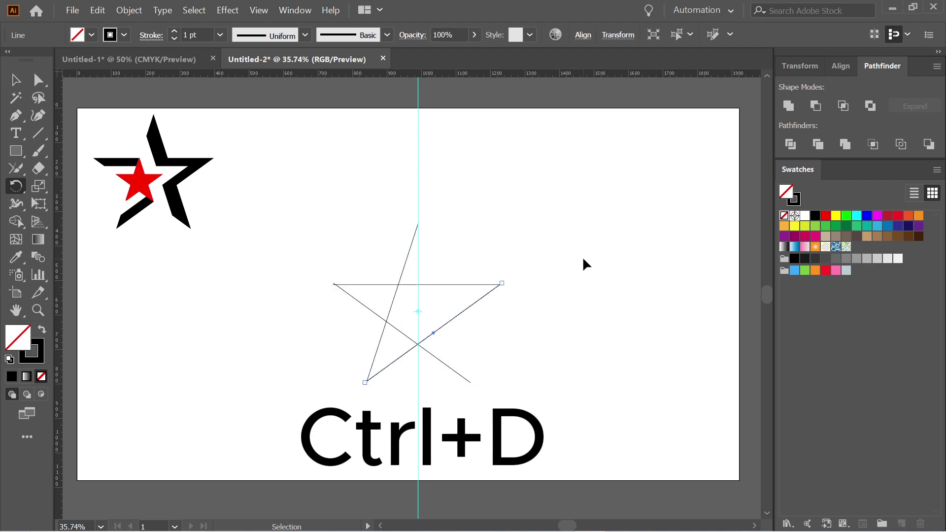
pyautogui.hotkey('ctrl', 'd')
pyautogui.hotkey('ctrl', 'd')
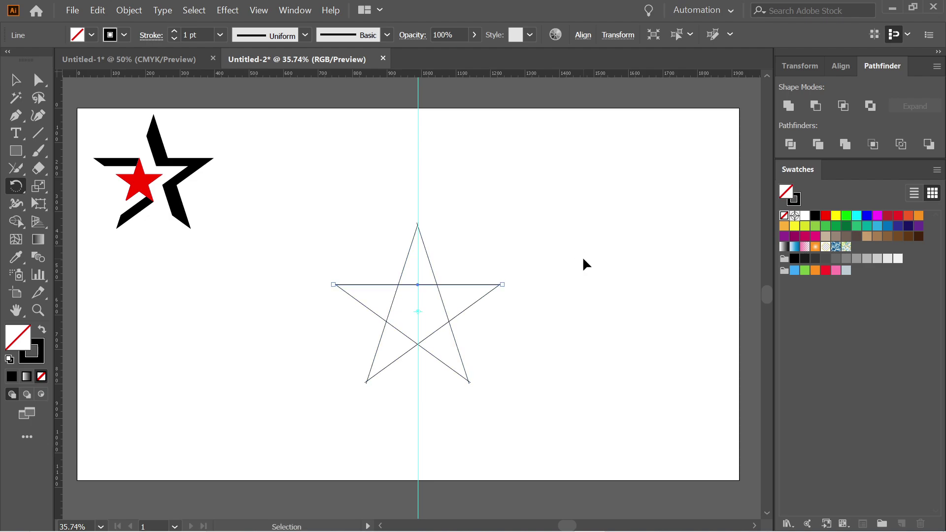
pyautogui.hotkey('ctrl', 'z')
# Select the five lines and connect their ends at the star's tips with the Join tool.
pyautogui.click(15, 80)
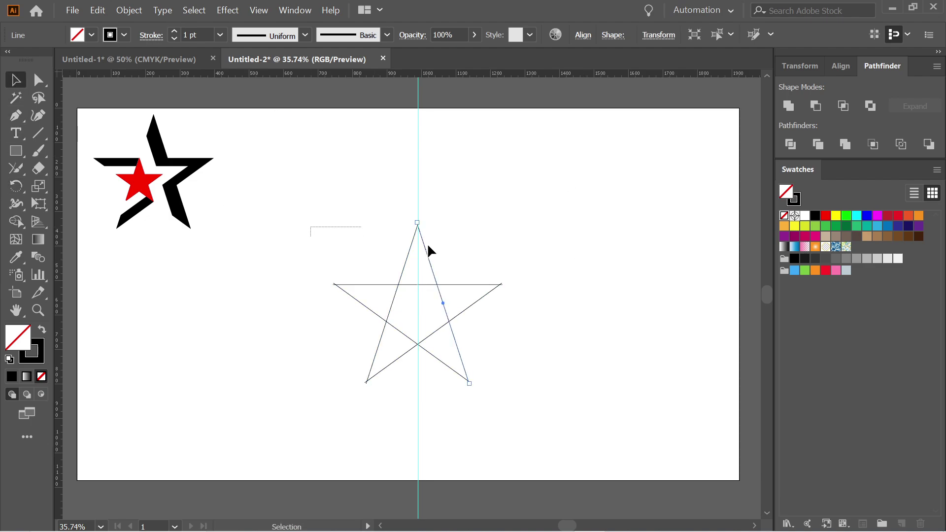
pyautogui.moveTo(428, 245); pyautogui.dragTo(543, 410)
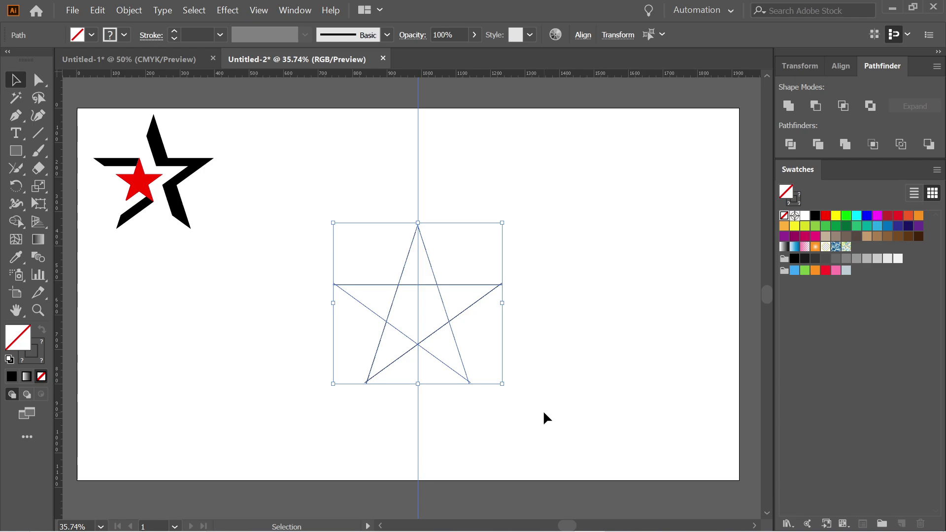
pyautogui.click(20, 193)
pyautogui.moveTo(19, 169); pyautogui.dragTo(81, 238)
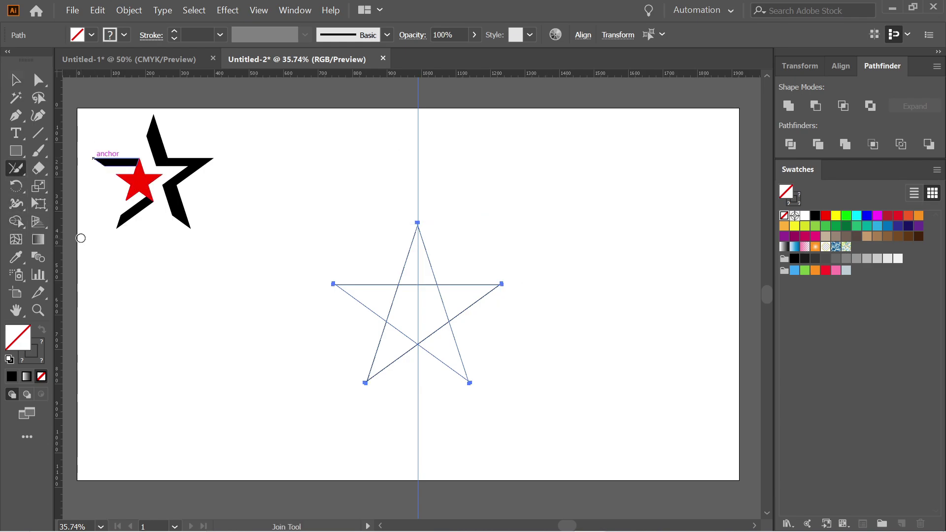
pyautogui.moveTo(493, 261)
pyautogui.mouseDown()
pyautogui.moveTo(518, 283)
pyautogui.moveTo(491, 281)
pyautogui.moveTo(484, 257)
pyautogui.mouseUp()
pyautogui.moveTo(403, 211); pyautogui.dragTo(404, 224)
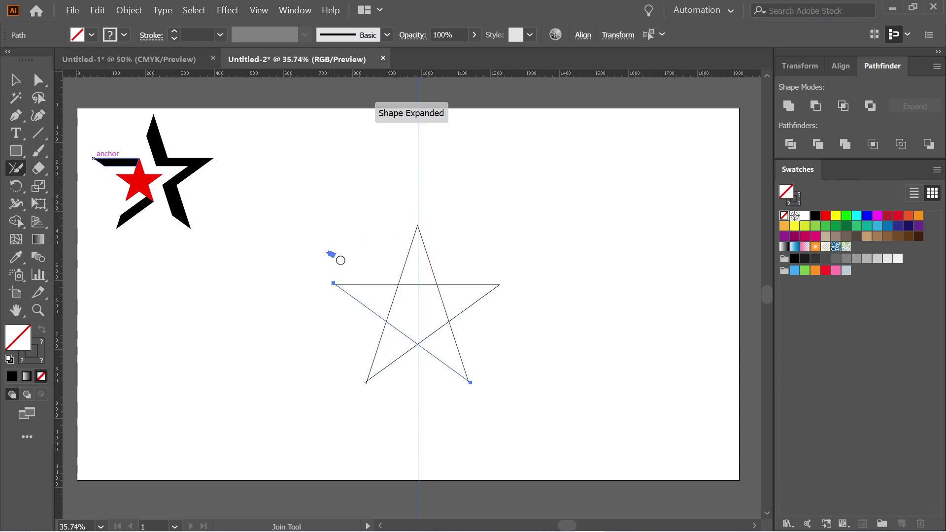
pyautogui.moveTo(340, 260)
pyautogui.mouseDown()
pyautogui.moveTo(343, 317)
pyautogui.moveTo(321, 266)
pyautogui.moveTo(344, 262)
pyautogui.mouseUp()
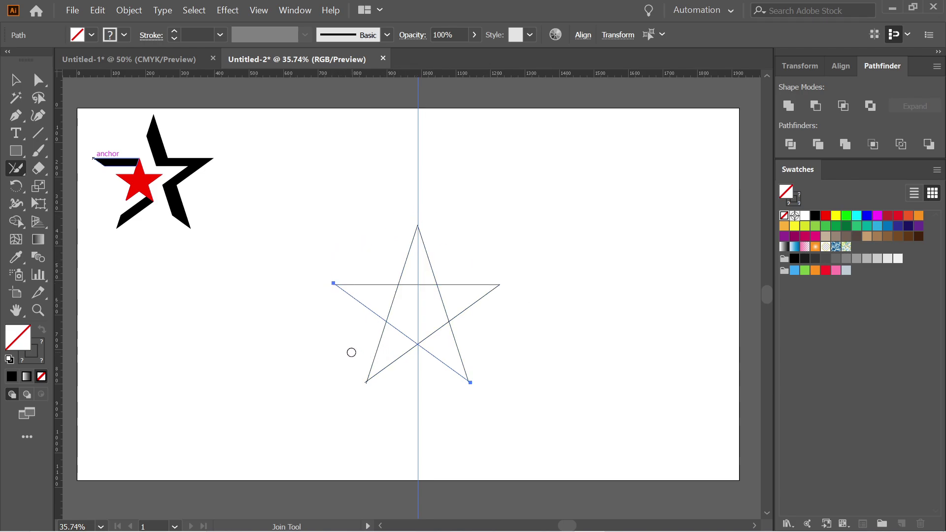
pyautogui.moveTo(351, 352)
pyautogui.mouseDown()
pyautogui.moveTo(379, 398)
pyautogui.moveTo(343, 371)
pyautogui.moveTo(355, 353)
pyautogui.mouseUp()
pyautogui.moveTo(458, 389)
pyautogui.mouseDown()
pyautogui.moveTo(493, 359)
pyautogui.moveTo(463, 388)
pyautogui.mouseUp()
pyautogui.moveTo(353, 366)
pyautogui.mouseDown()
pyautogui.moveTo(373, 398)
pyautogui.moveTo(348, 368)
pyautogui.mouseUp()
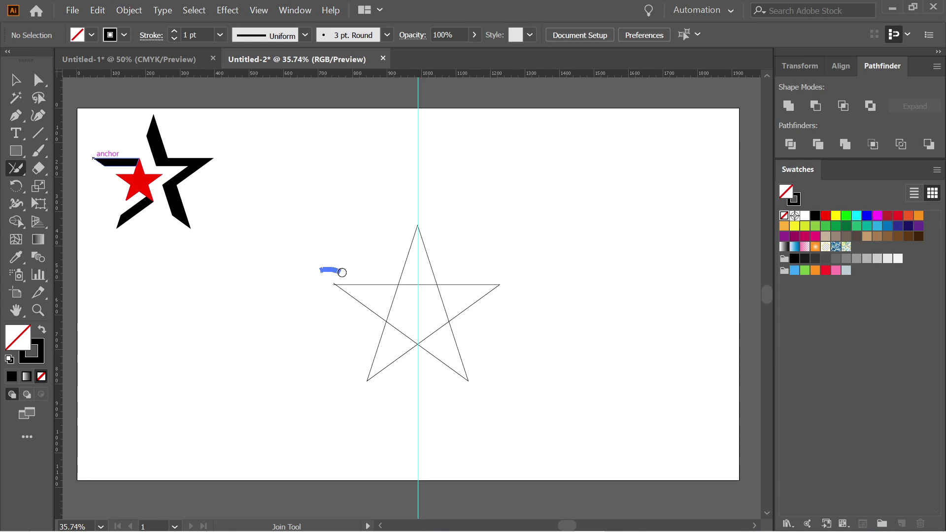
pyautogui.moveTo(342, 273)
pyautogui.mouseDown()
pyautogui.moveTo(324, 285)
pyautogui.moveTo(326, 274)
pyautogui.mouseUp()
pyautogui.moveTo(430, 224)
pyautogui.mouseDown()
pyautogui.moveTo(412, 242)
pyautogui.moveTo(413, 211)
pyautogui.mouseUp()
pyautogui.moveTo(356, 167); pyautogui.dragTo(491, 168)
# Delete the vertical guide and merge all regions of the star into one outline with Shape Builder.
pyautogui.click(19, 81)
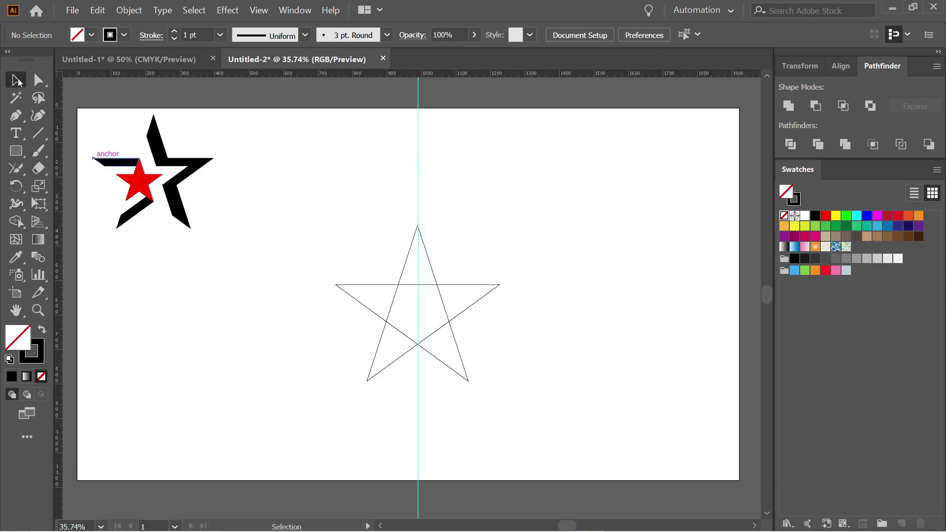
pyautogui.click(480, 168)
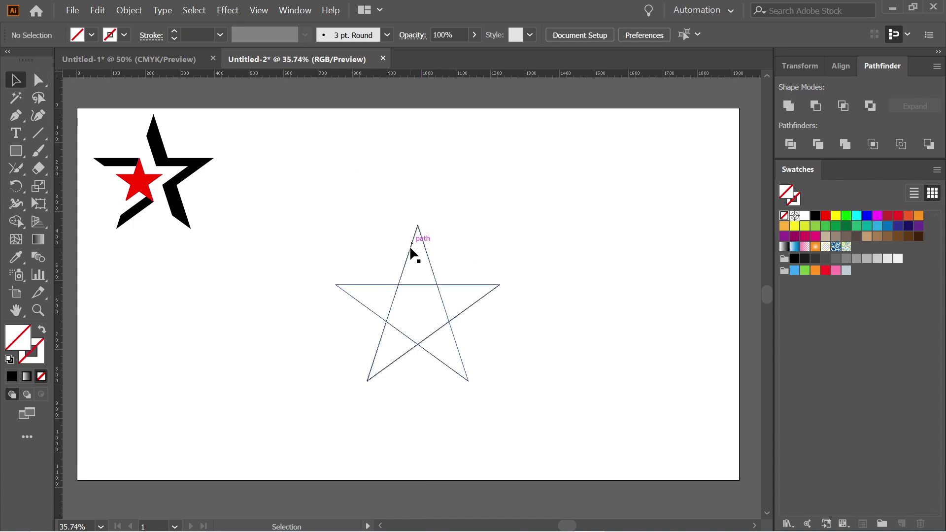
pyautogui.moveTo(273, 209); pyautogui.dragTo(539, 411)
pyautogui.click(16, 222)
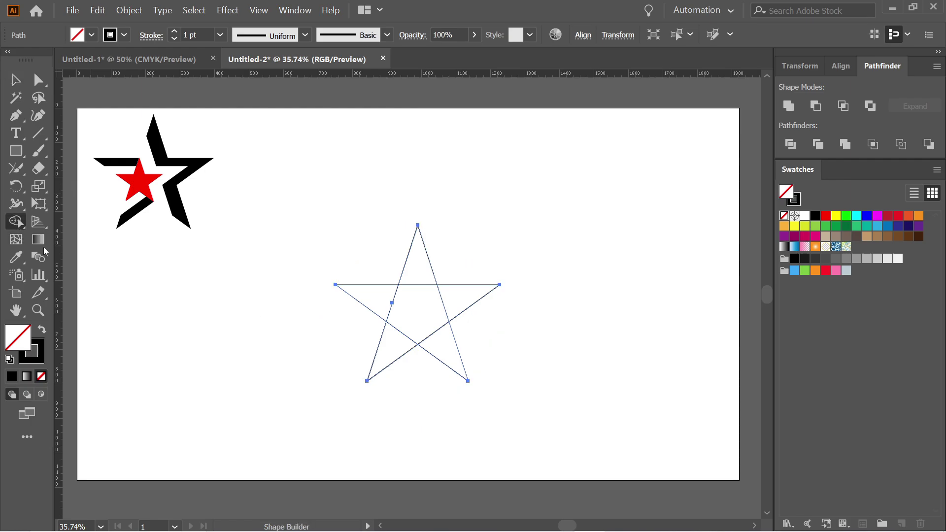
pyautogui.moveTo(422, 278)
pyautogui.mouseDown()
pyautogui.moveTo(433, 310)
pyautogui.moveTo(393, 303)
pyautogui.moveTo(431, 324)
pyautogui.moveTo(384, 355)
pyautogui.mouseUp()
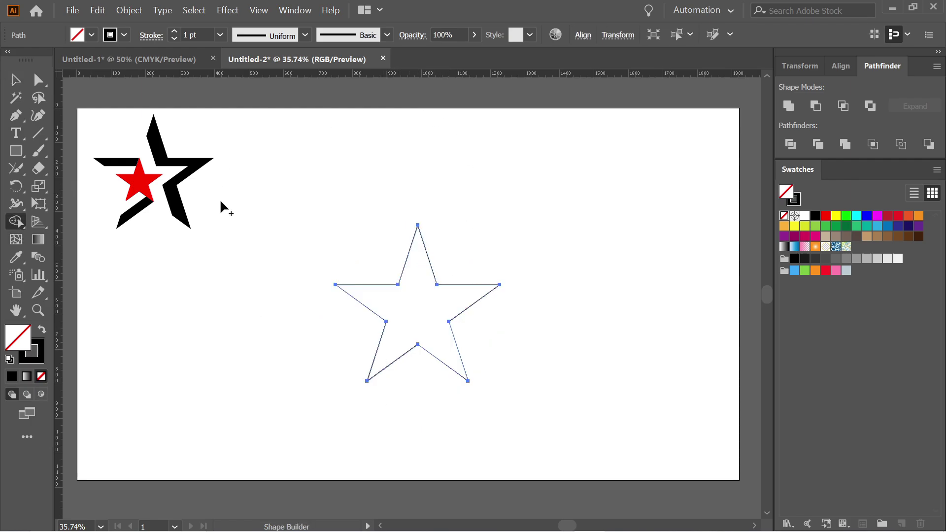
# Place horizontal guides along the upper edge of the star's side arms and through its bottom inner corner.
pyautogui.click(15, 79)
pyautogui.click(253, 193)
pyautogui.moveTo(225, 188); pyautogui.dragTo(542, 387)
pyautogui.moveTo(408, 76); pyautogui.dragTo(452, 285)
pyautogui.moveTo(430, 75); pyautogui.dragTo(484, 345)
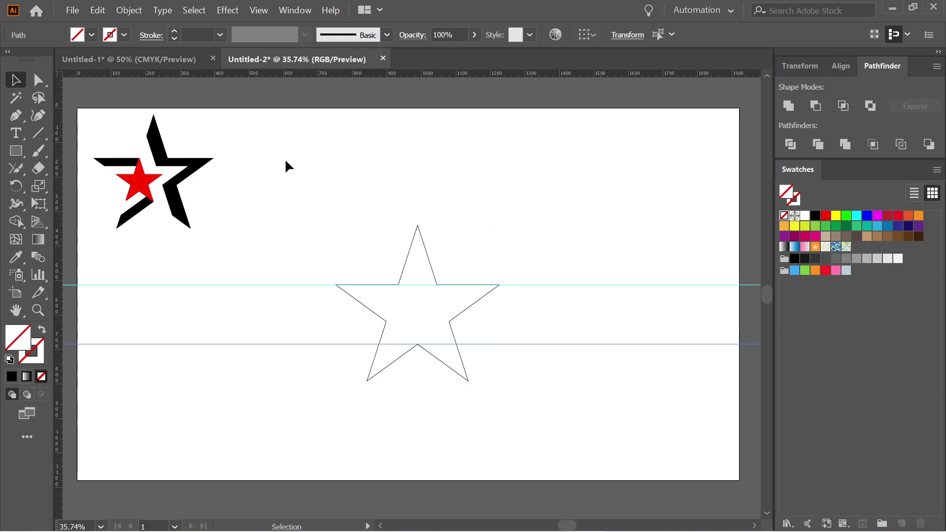
# Copy the star, paste it in front and scale the copy about its centre to roughly half size.
pyautogui.click(428, 260)
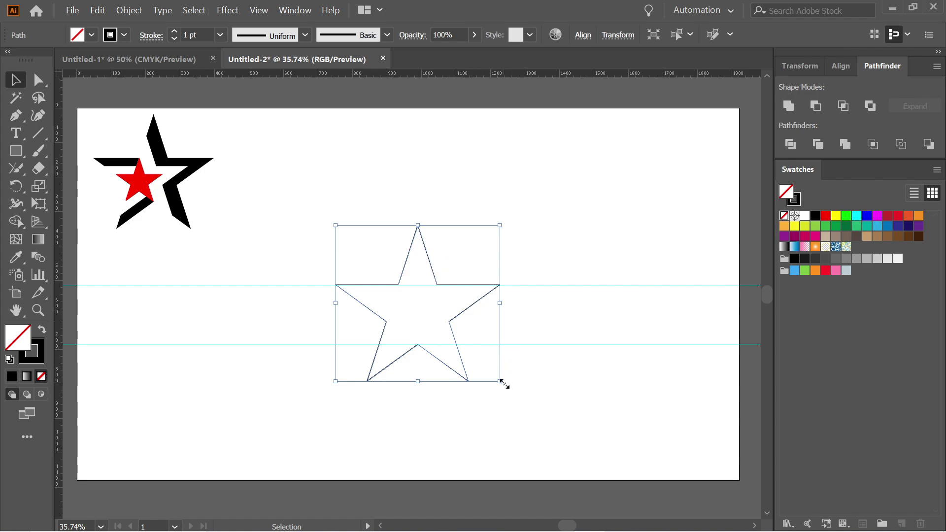
pyautogui.hotkey('ctrl', 'c')
pyautogui.hotkey('ctrl', 'f')
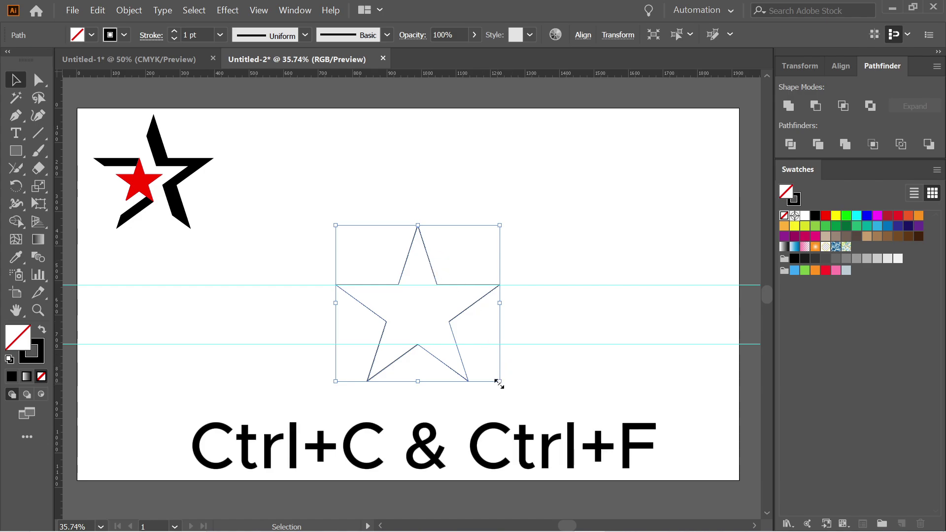
pyautogui.moveTo(499, 384); pyautogui.dragTo(450, 340)
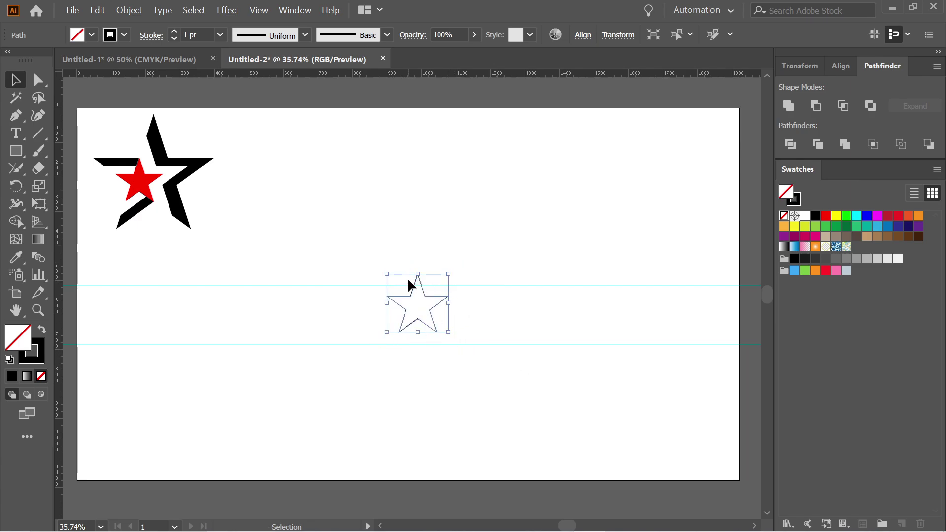
pyautogui.hotkey('ctrl', 'z')
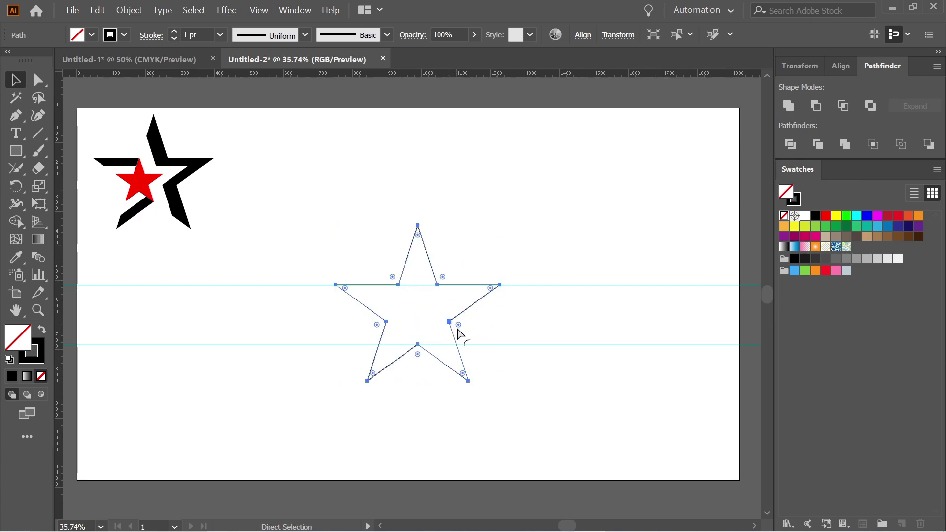
pyautogui.moveTo(501, 381); pyautogui.dragTo(462, 363)
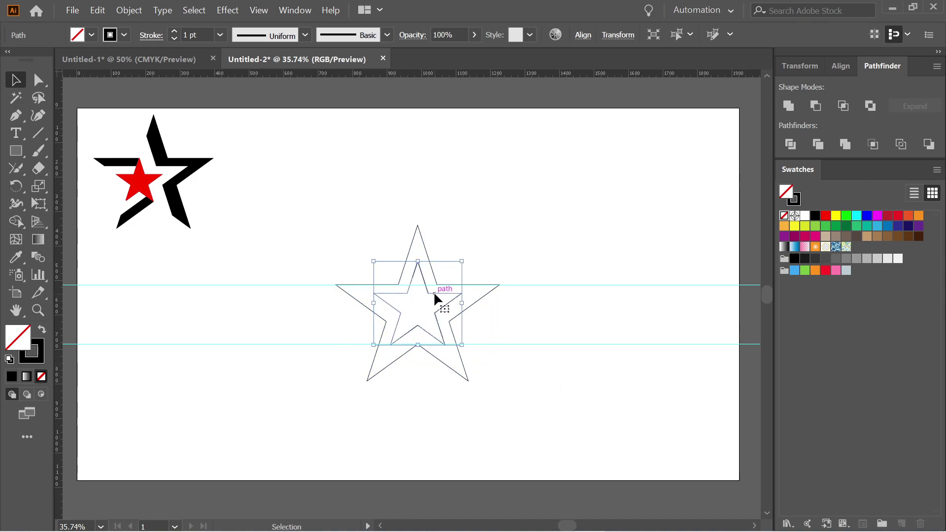
# Move the small star down and left until its left tips line up with the large star's left edges.
pyautogui.moveTo(434, 291); pyautogui.dragTo(418, 298)
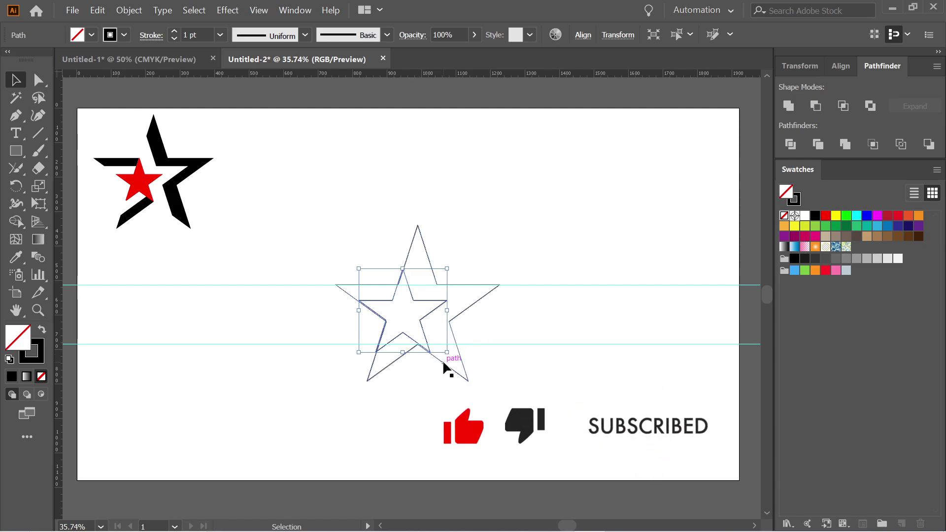
pyautogui.press('Left')
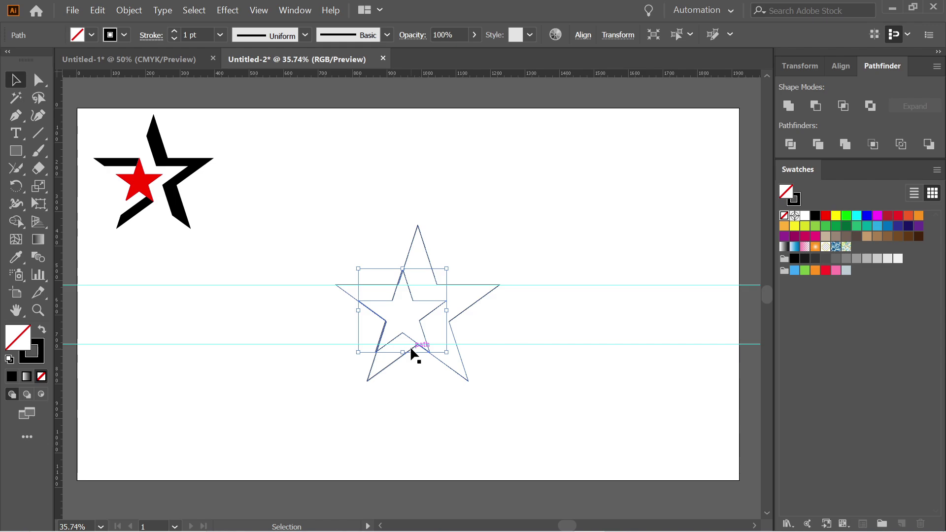
pyautogui.press('Down')
pyautogui.press('Down')
pyautogui.press('Right')
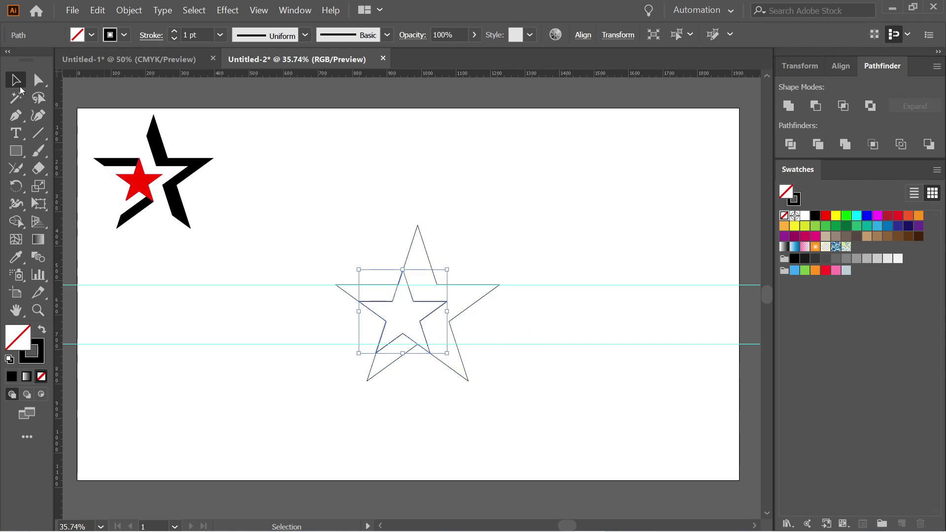
pyautogui.click(354, 225)
pyautogui.moveTo(478, 293); pyautogui.dragTo(523, 345)
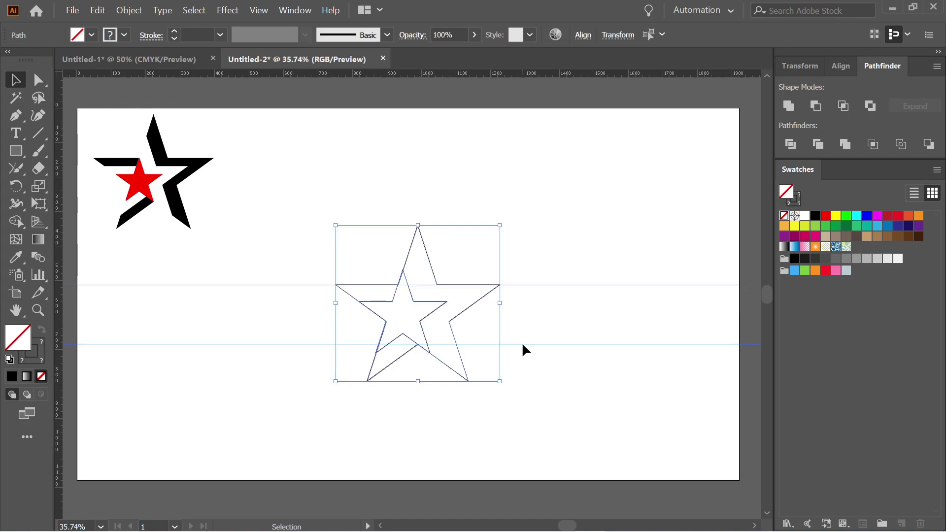
pyautogui.click(16, 221)
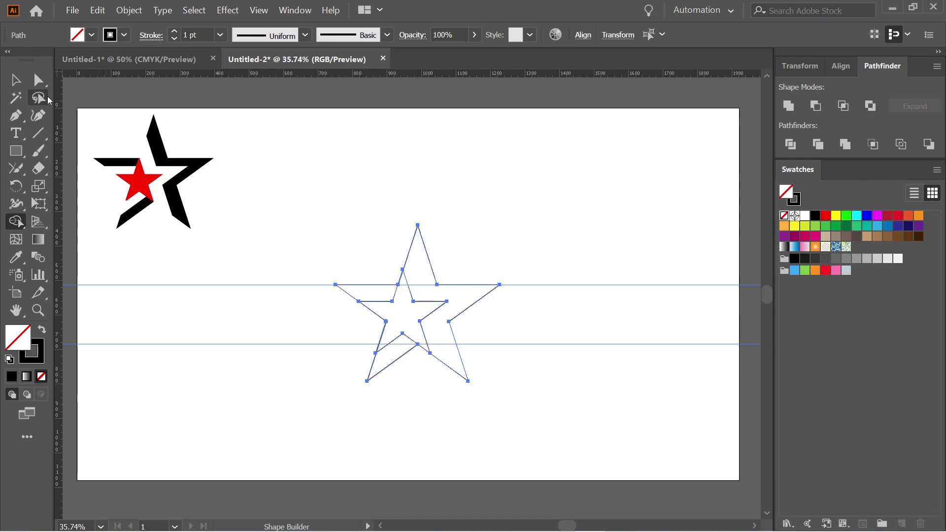
pyautogui.click(17, 80)
pyautogui.click(509, 328)
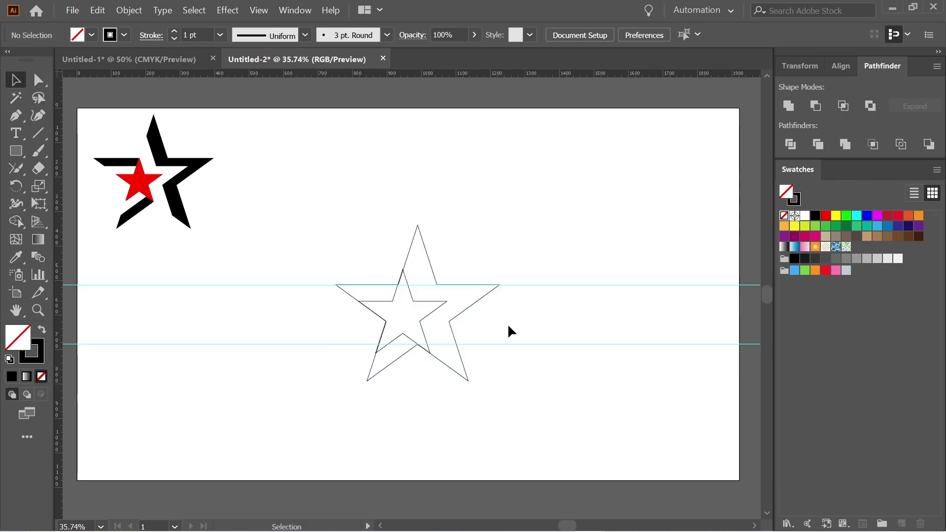
pyautogui.click(409, 344)
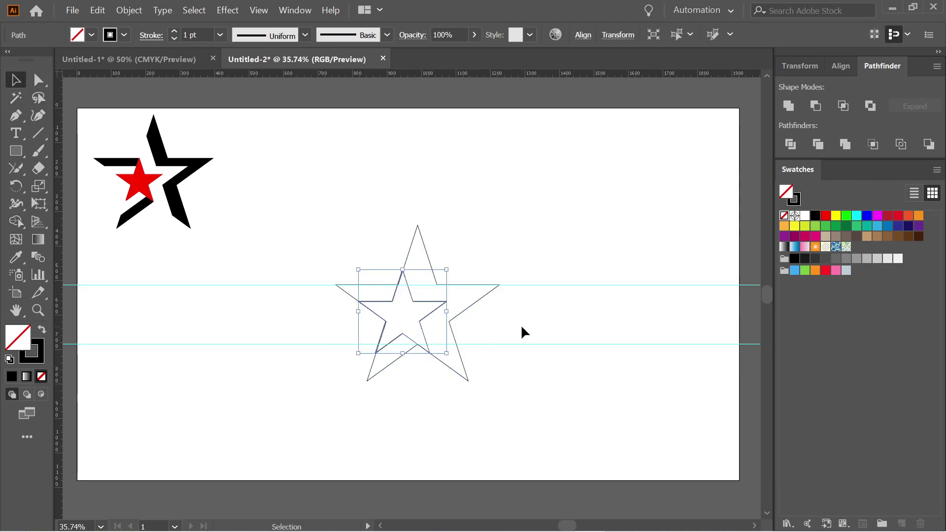
pyautogui.click(476, 326)
pyautogui.moveTo(354, 213); pyautogui.dragTo(505, 392)
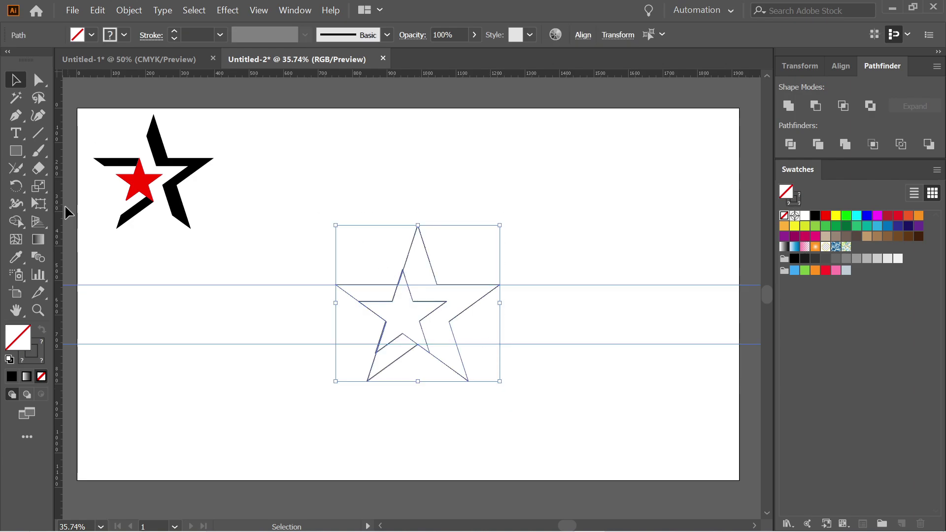
pyautogui.click(20, 169)
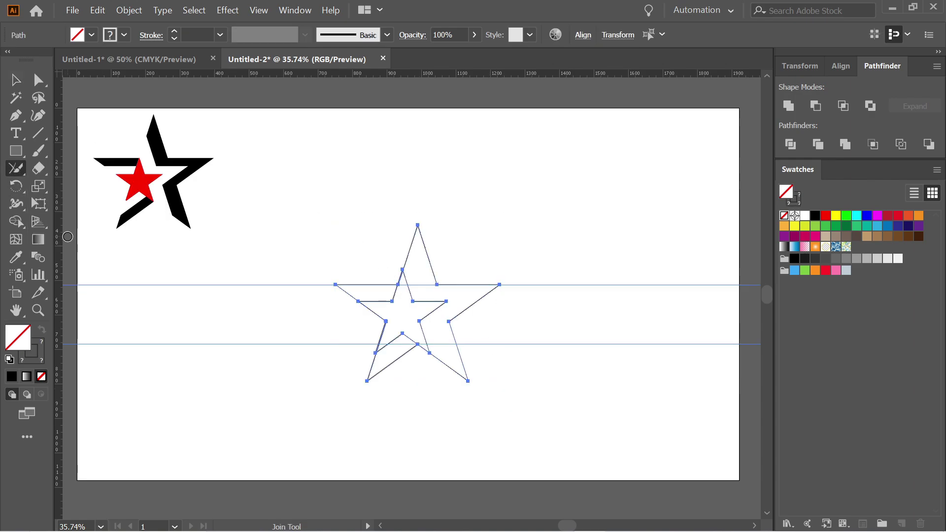
pyautogui.click(16, 221)
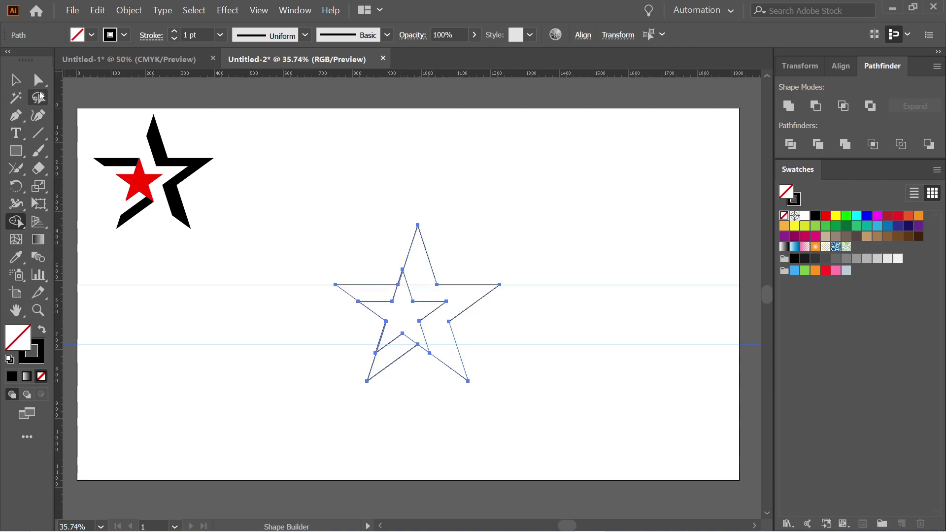
# Delete both horizontal guides crossing the stars.
pyautogui.click(16, 80)
pyautogui.click(238, 374)
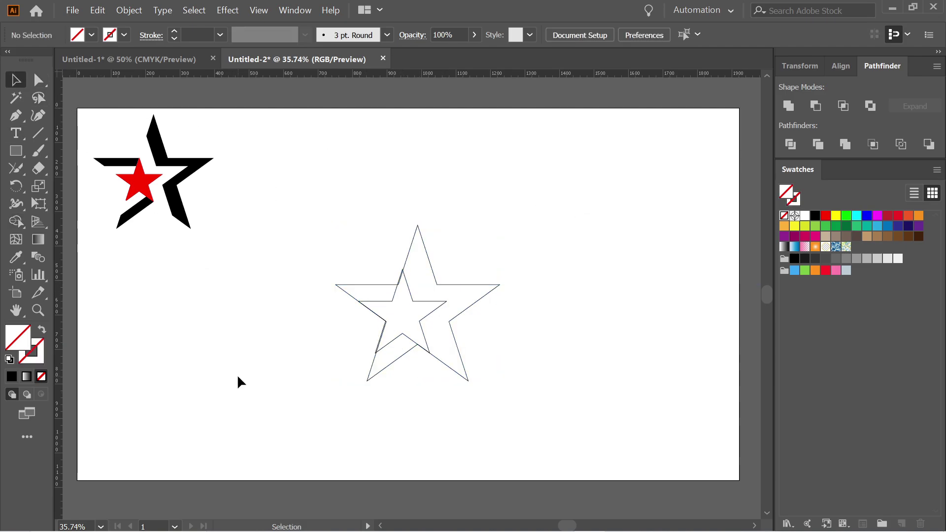
# Select the large and small stars together and make a blend between them.
pyautogui.moveTo(232, 221)
pyautogui.mouseDown()
pyautogui.moveTo(566, 255)
pyautogui.moveTo(592, 385)
pyautogui.mouseUp()
pyautogui.click(129, 10)
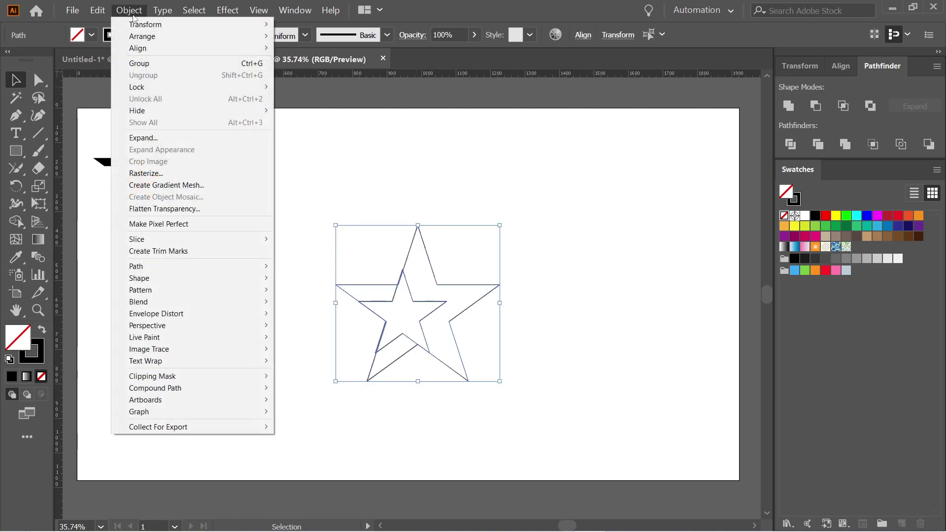
pyautogui.moveTo(163, 300)
pyautogui.click(312, 301)
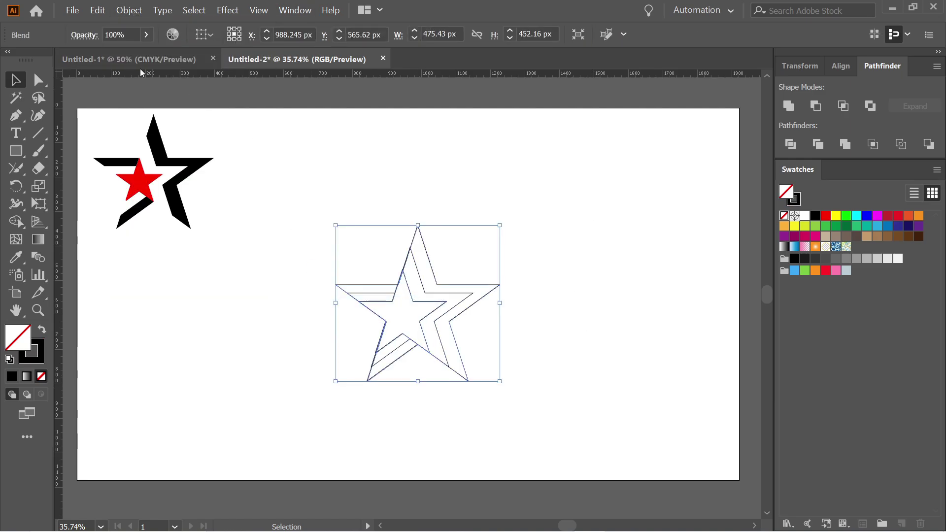
# Confirm the blend options with spacing set to Specified Steps and a value of 1.
pyautogui.click(129, 10)
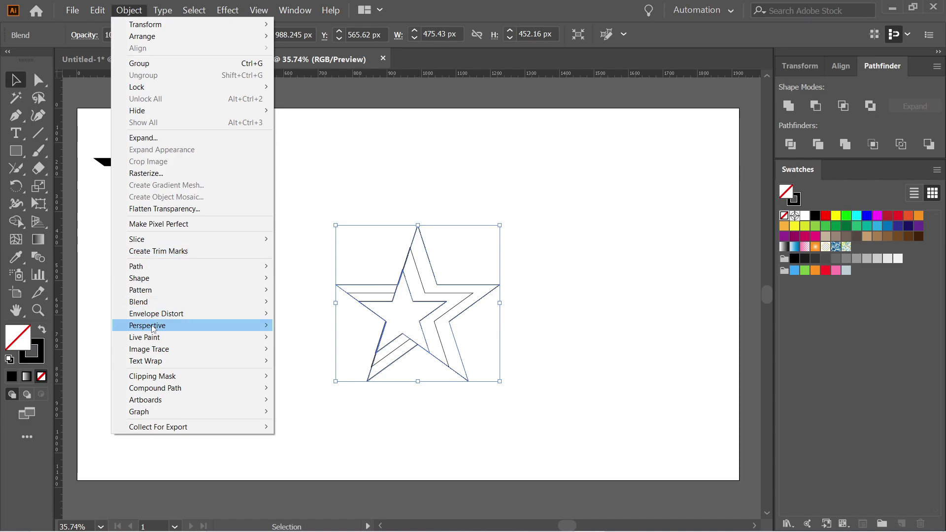
pyautogui.moveTo(153, 307)
pyautogui.click(299, 330)
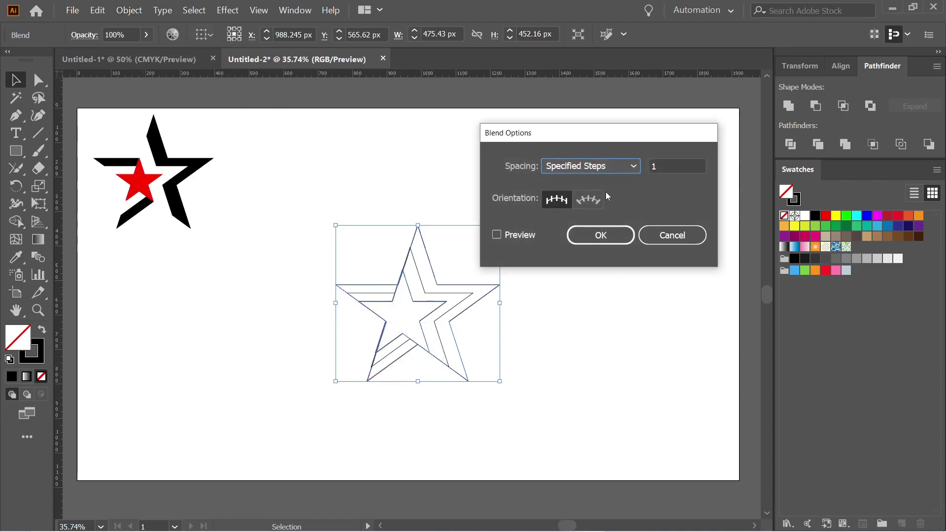
pyautogui.click(626, 165)
pyautogui.click(590, 197)
pyautogui.click(498, 235)
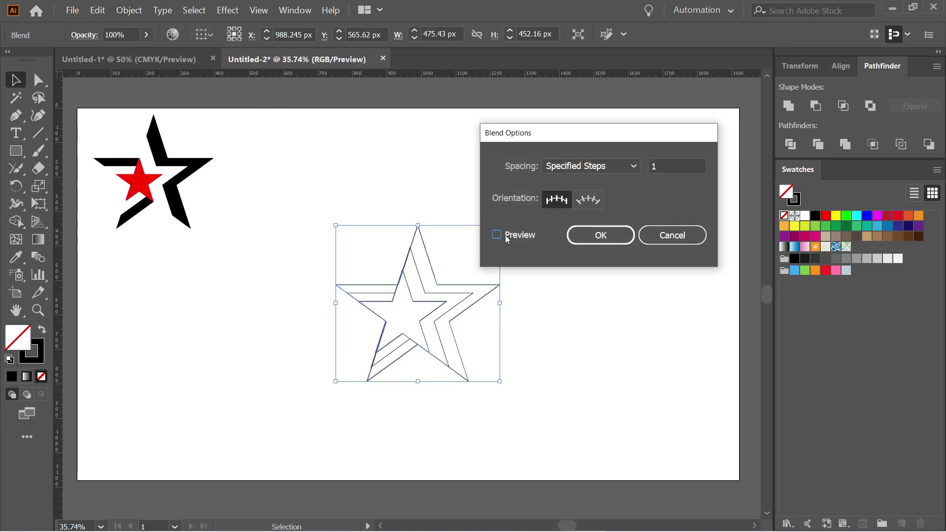
pyautogui.click(597, 235)
# Expand the blend's object, fill and stroke, set the resulting star group's stroke weight to 2 pt and keep the group selected.
pyautogui.click(129, 10)
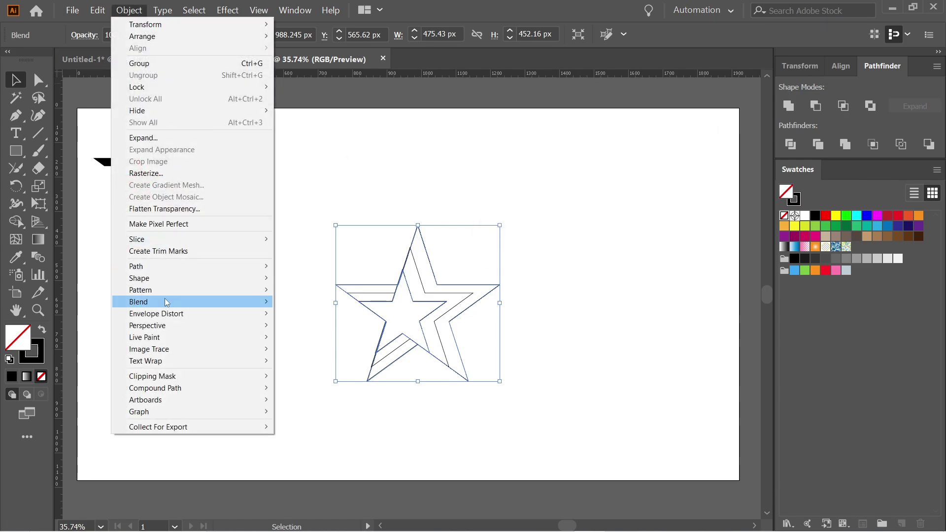
pyautogui.click(143, 138)
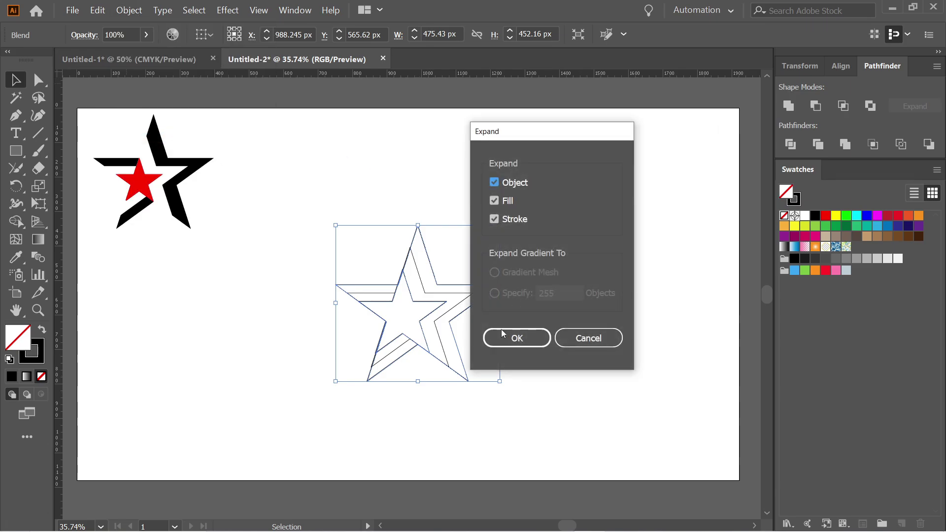
pyautogui.click(518, 338)
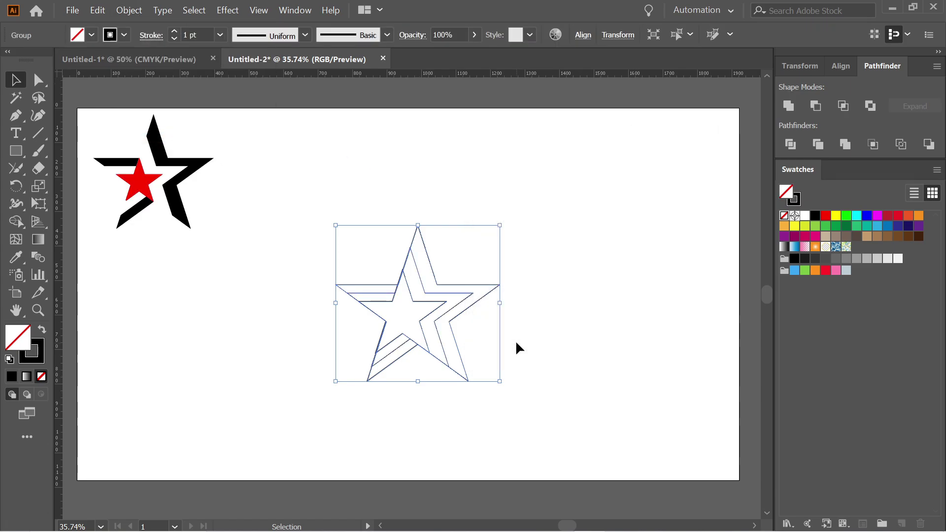
pyautogui.click(174, 32)
pyautogui.click(495, 161)
pyautogui.moveTo(307, 190); pyautogui.dragTo(574, 417)
# Try a red fill on the whole star group and undo it.
pyautogui.click(19, 223)
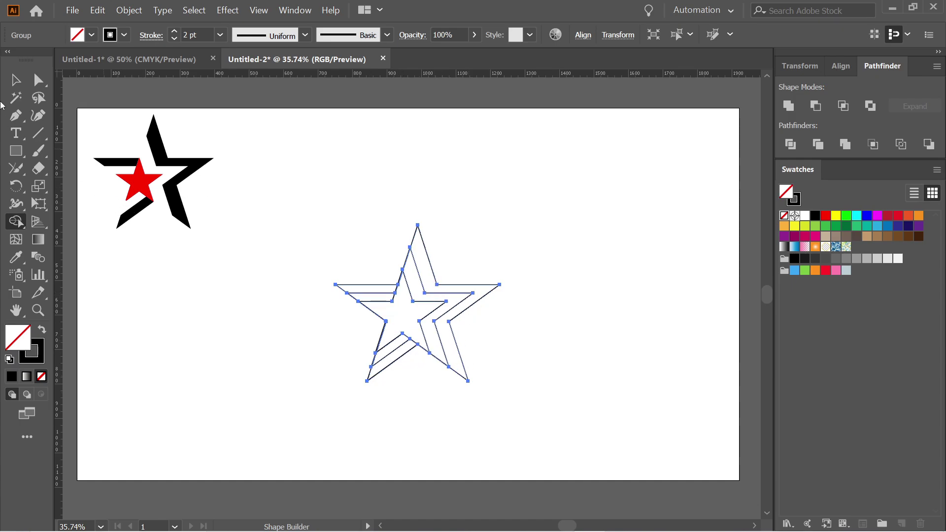
pyautogui.click(15, 79)
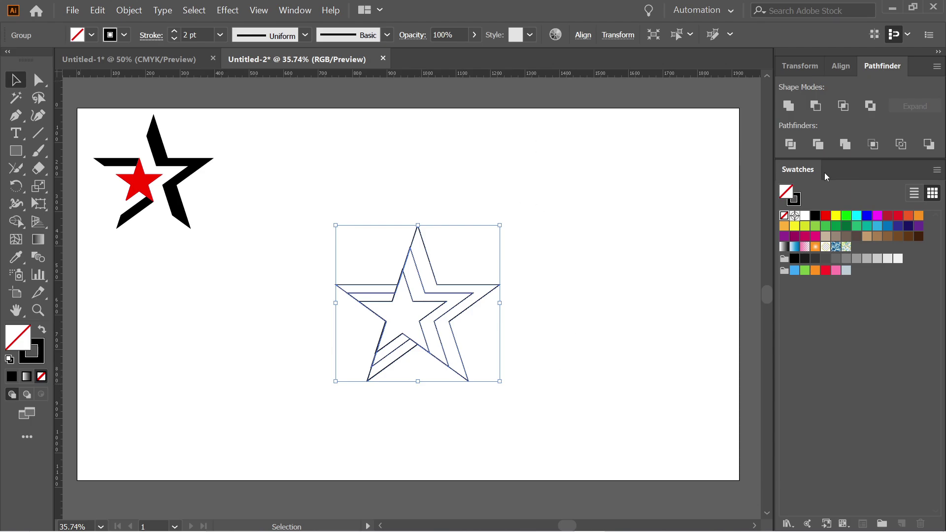
pyautogui.click(826, 216)
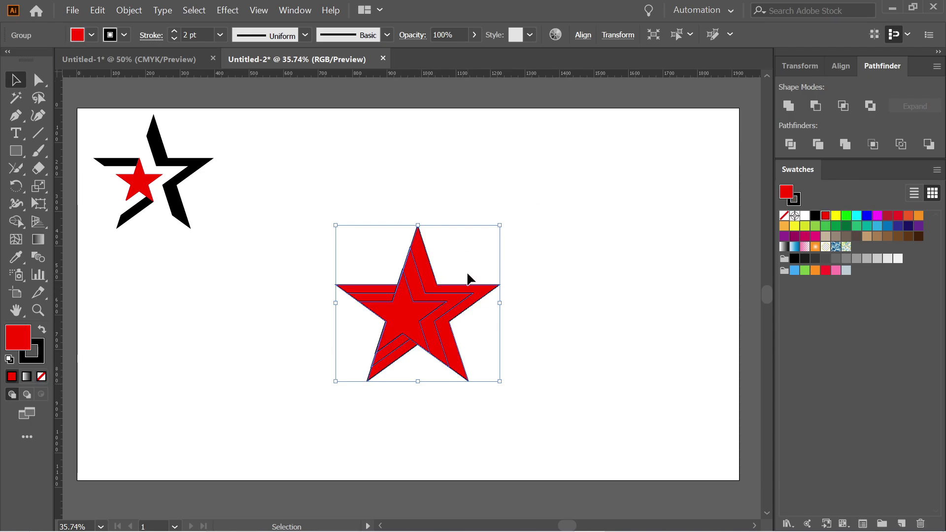
pyautogui.hotkey('ctrl', 'z')
# Fill the innermost small star with red using the Shape Builder tool.
pyautogui.click(16, 223)
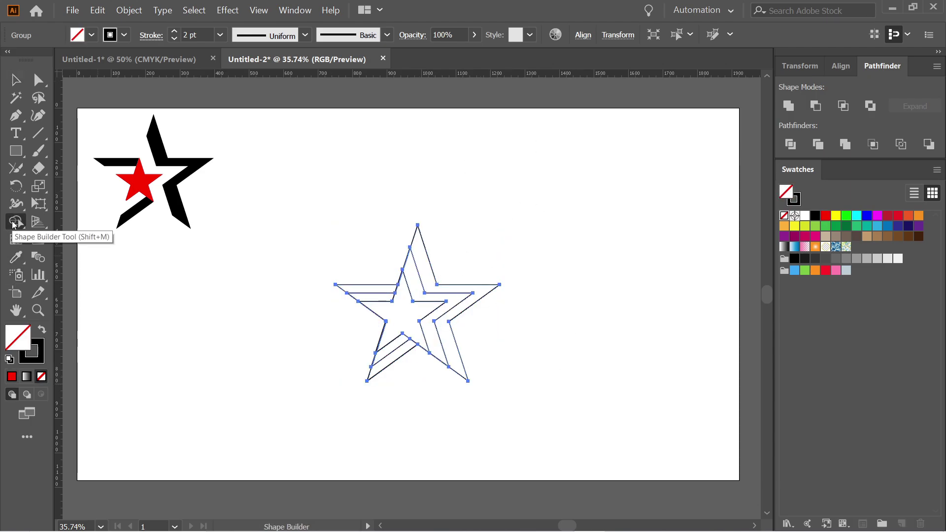
pyautogui.click(826, 216)
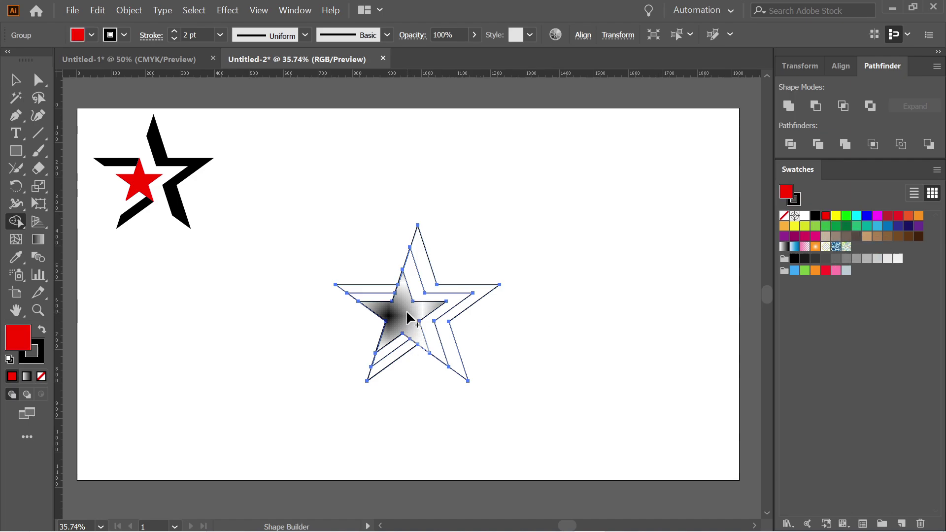
pyautogui.click(407, 315)
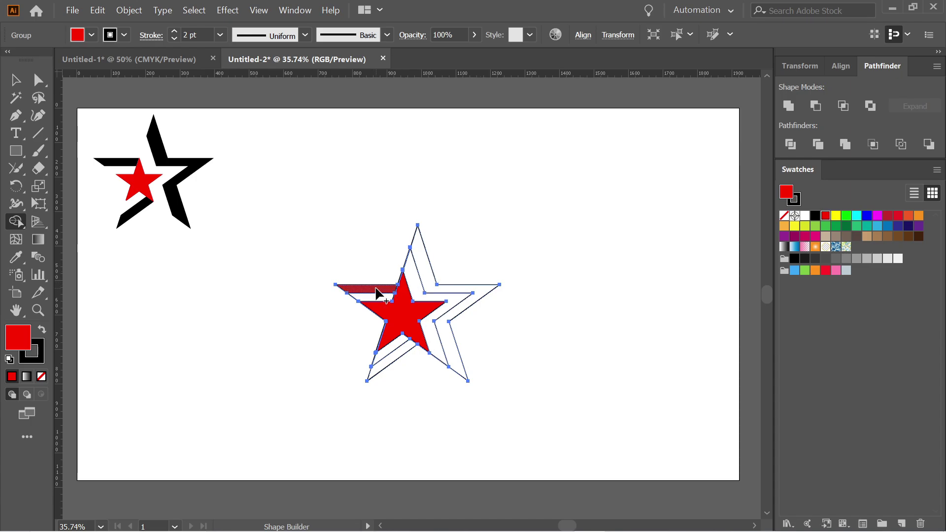
# Fill the three outer band regions of the large star with black using Shape Builder.
pyautogui.click(816, 215)
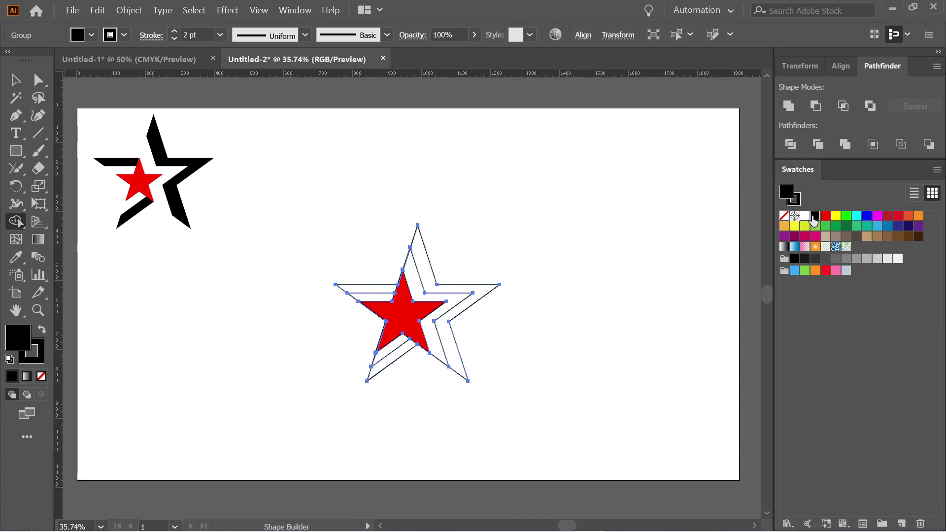
pyautogui.click(367, 289)
pyautogui.click(430, 280)
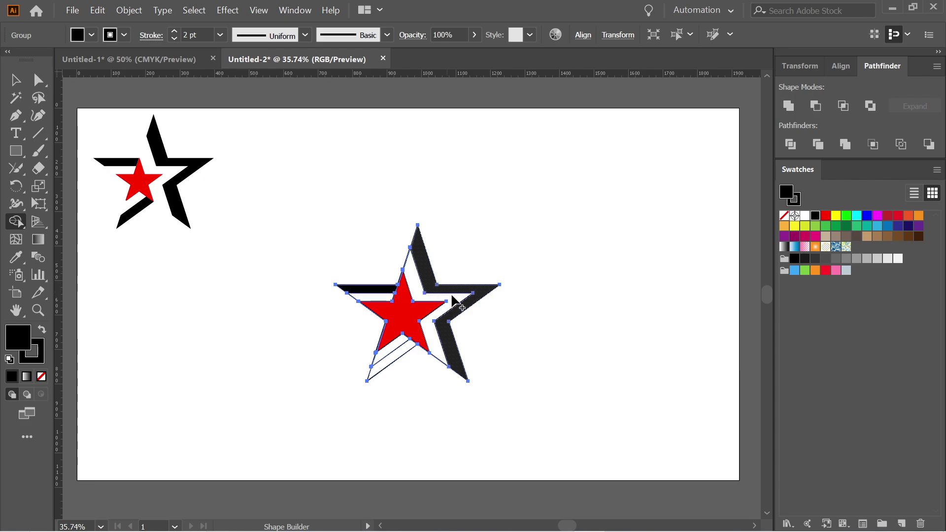
pyautogui.click(399, 353)
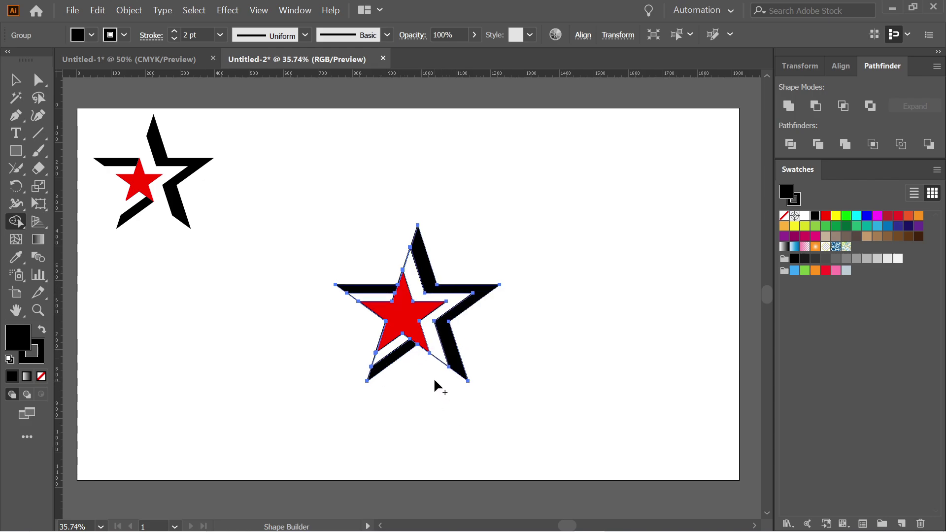
# Remove the unfilled regions between the red star and the black outer bands with Shape Builder.
pyautogui.press('alt')
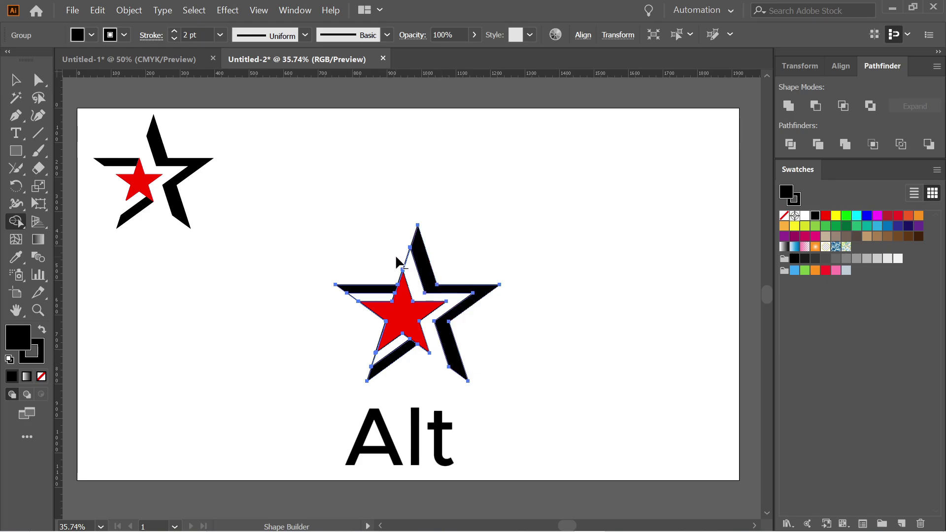
pyautogui.keyDown('alt'); pyautogui.click(357, 299); pyautogui.keyUp('alt')
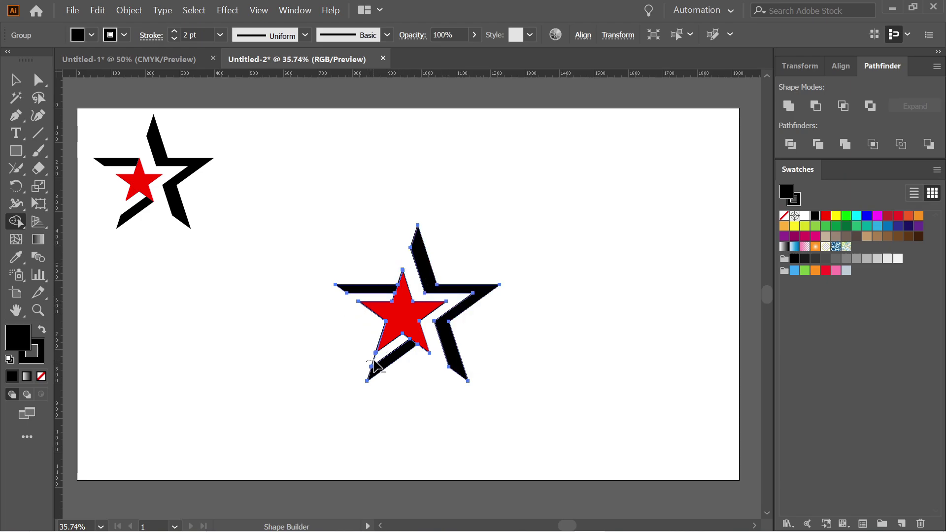
pyautogui.keyDown('alt'); pyautogui.click(376, 366); pyautogui.keyUp('alt')
# Scale the logo up about its centre to nearly twice its size, remove its stroke and deselect it.
pyautogui.click(16, 79)
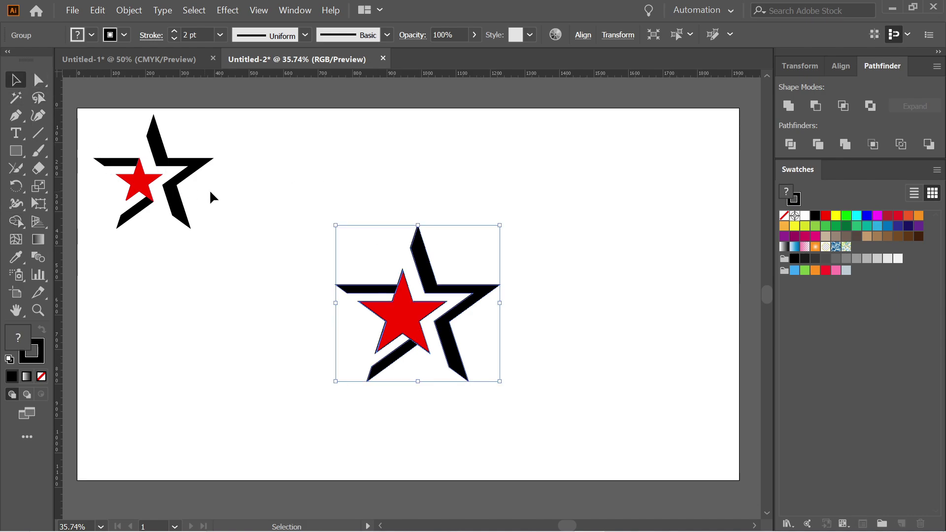
pyautogui.moveTo(222, 197); pyautogui.dragTo(626, 449)
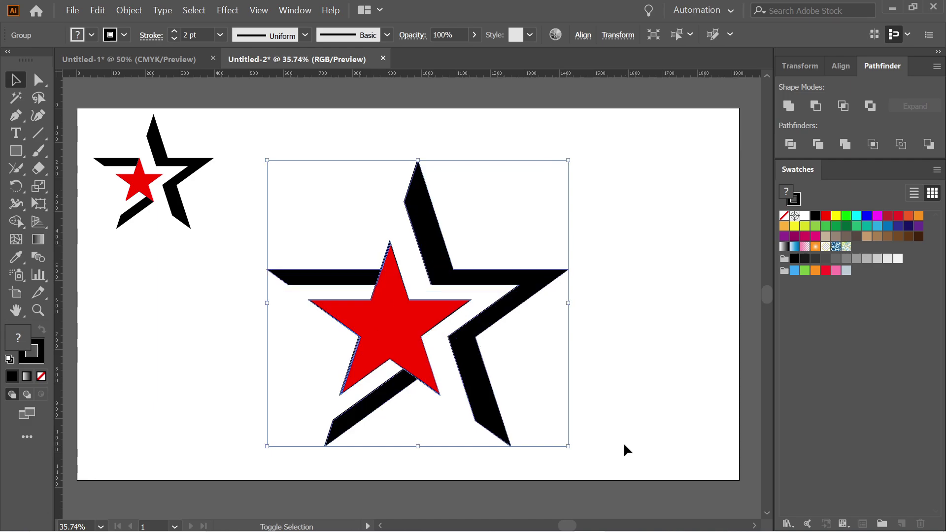
pyautogui.click(124, 36)
pyautogui.click(11, 60)
pyautogui.click(596, 200)
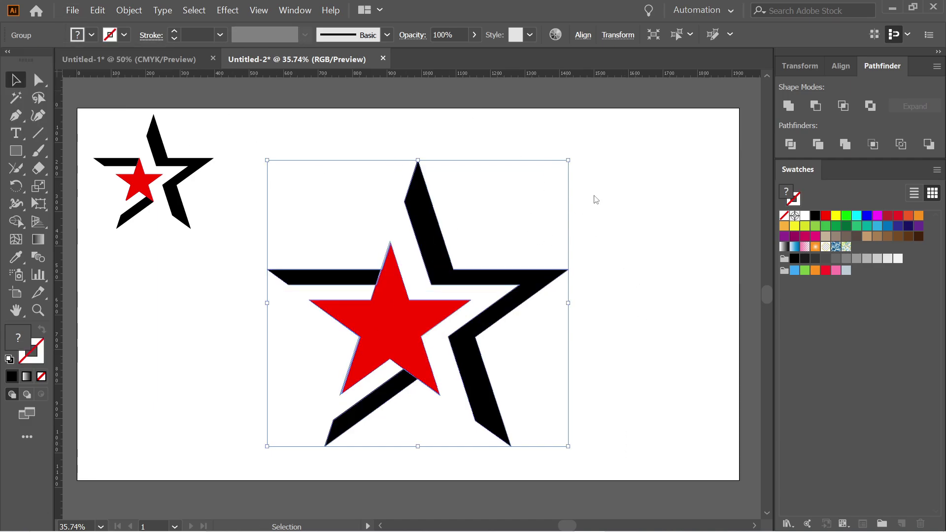
pyautogui.click(616, 196)
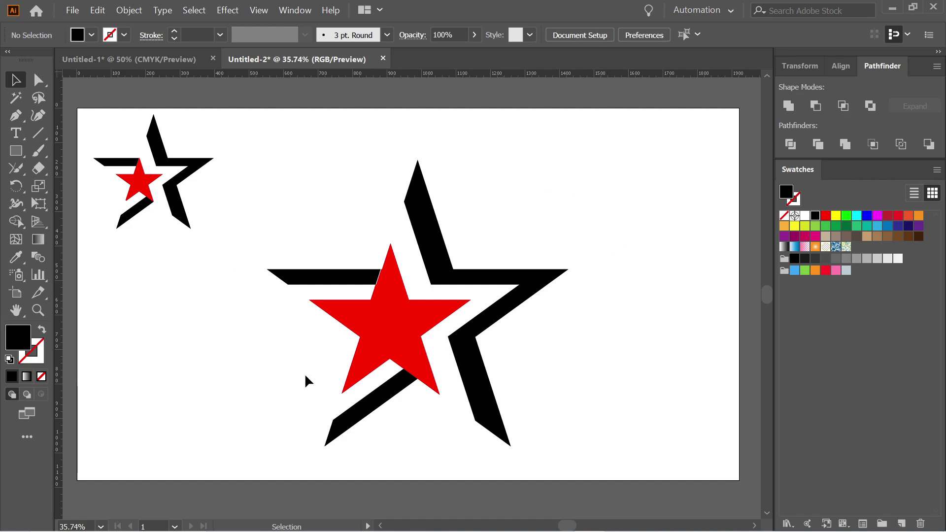